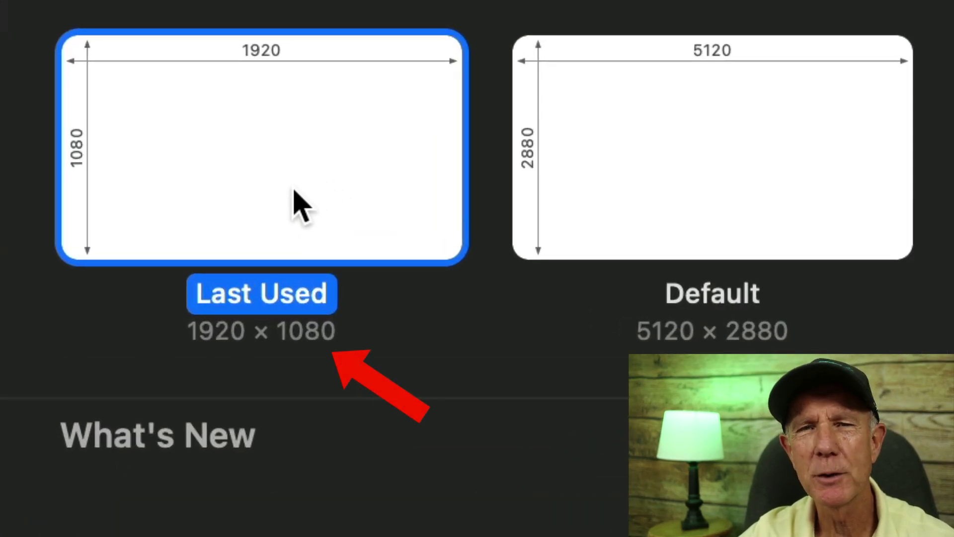
Scroll down to the YouTube Video Thumbnail templates and page right to see more of them
scroll(477, 298, down, 15)
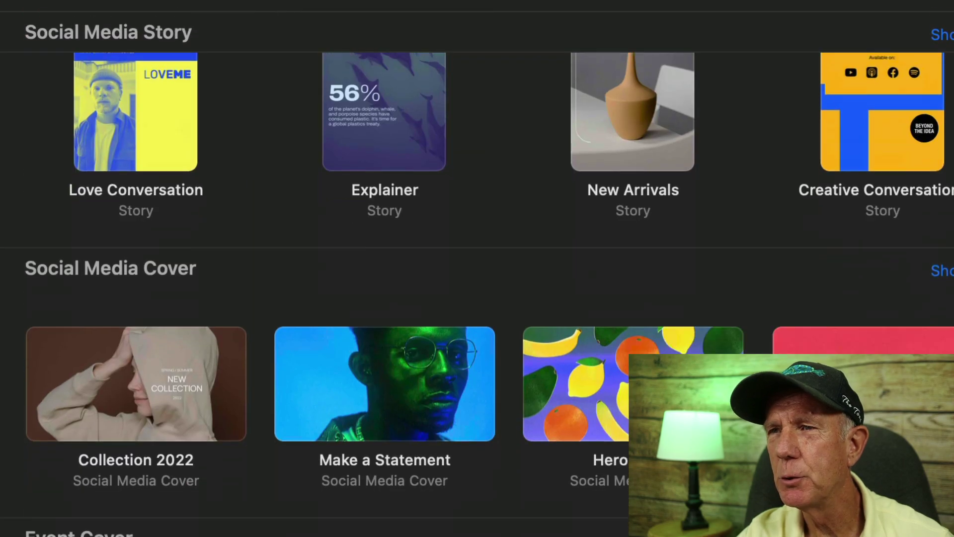
scroll(478, 299, down, 10)
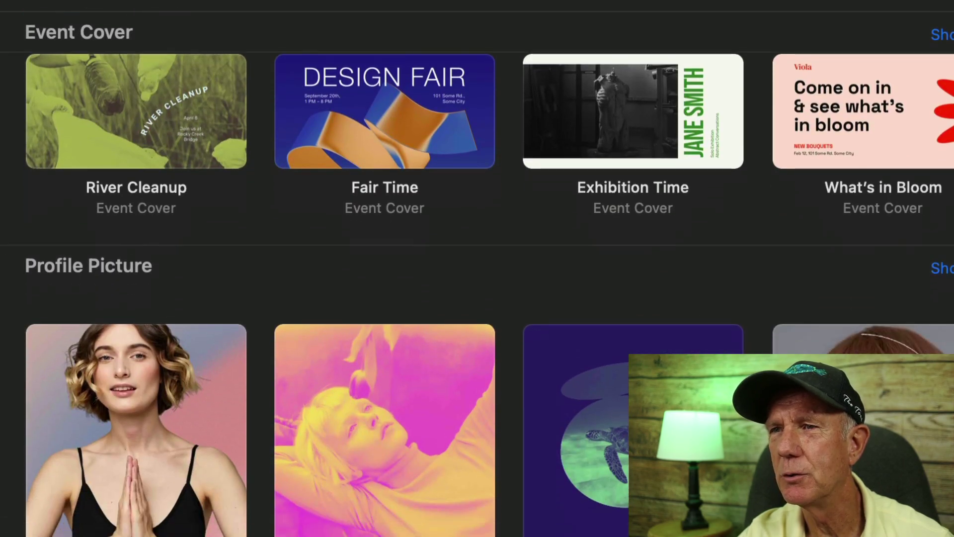
scroll(318, 30, down, 5)
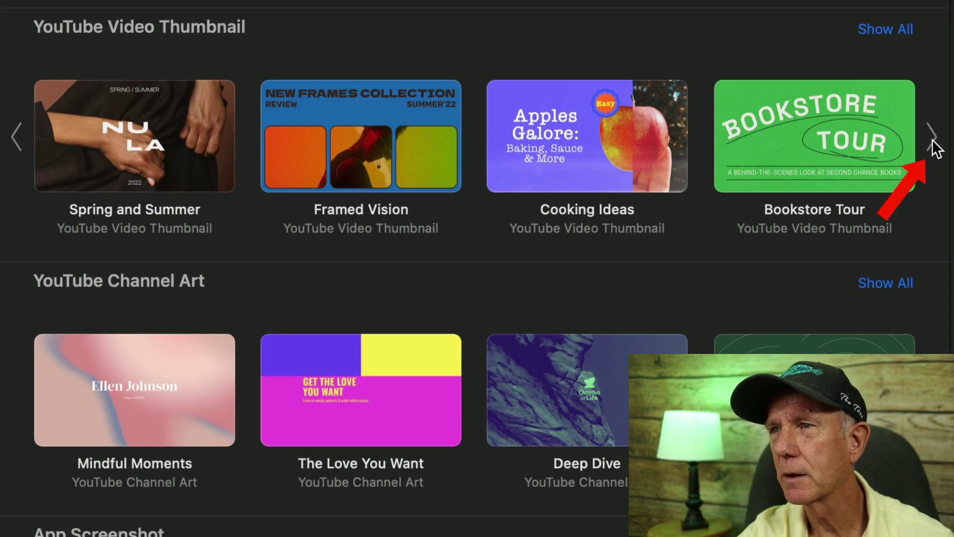
click(933, 135)
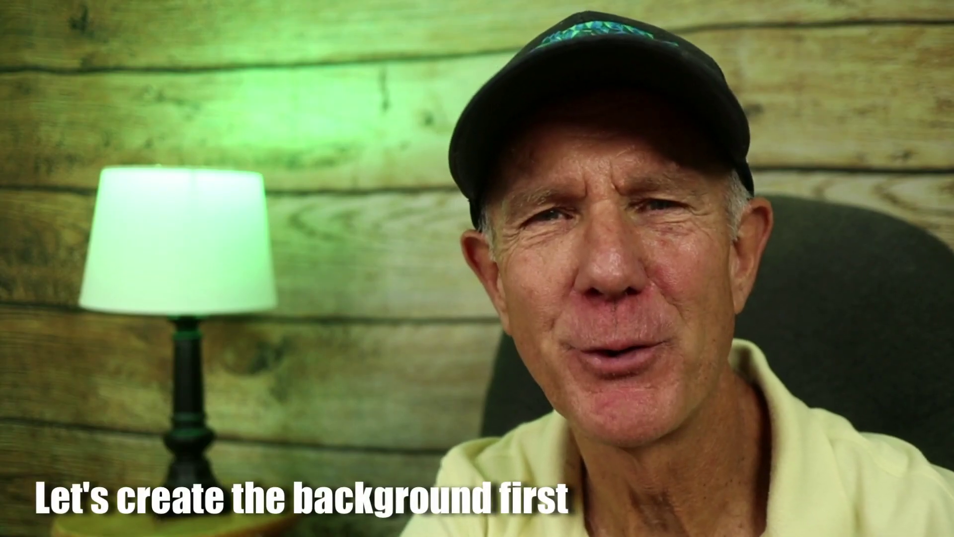
Fill the background layer with the purple-to-blue preset gradient from the Gradient Fills styles
click(890, 231)
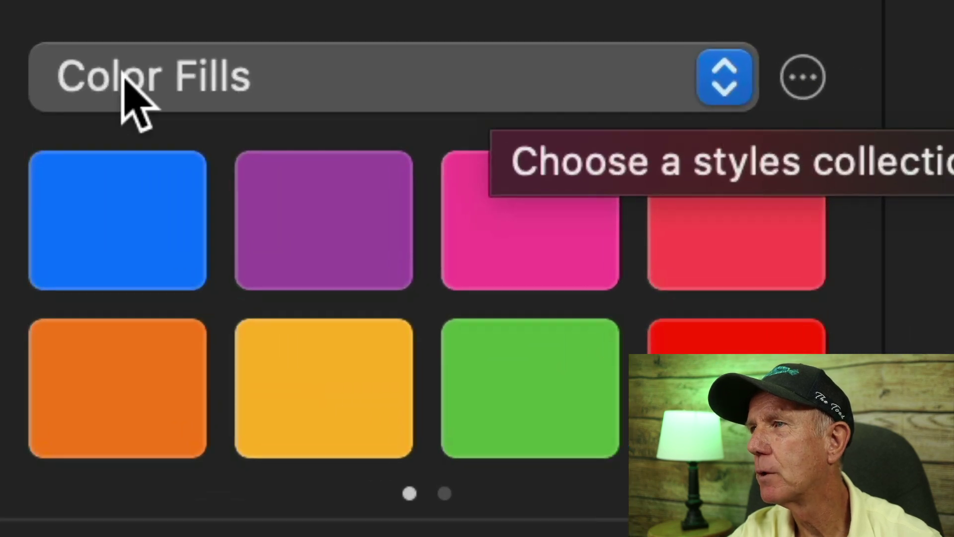
click(728, 92)
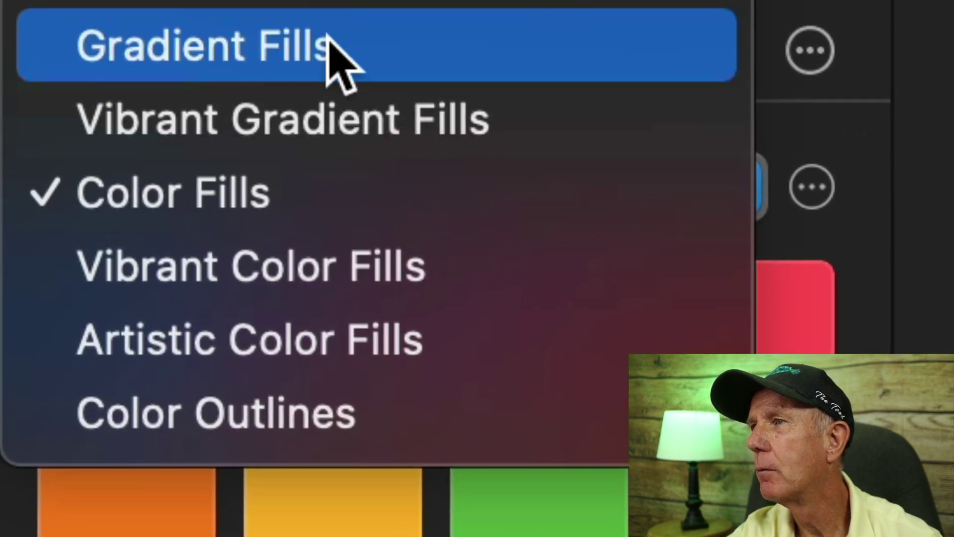
click(317, 52)
click(502, 422)
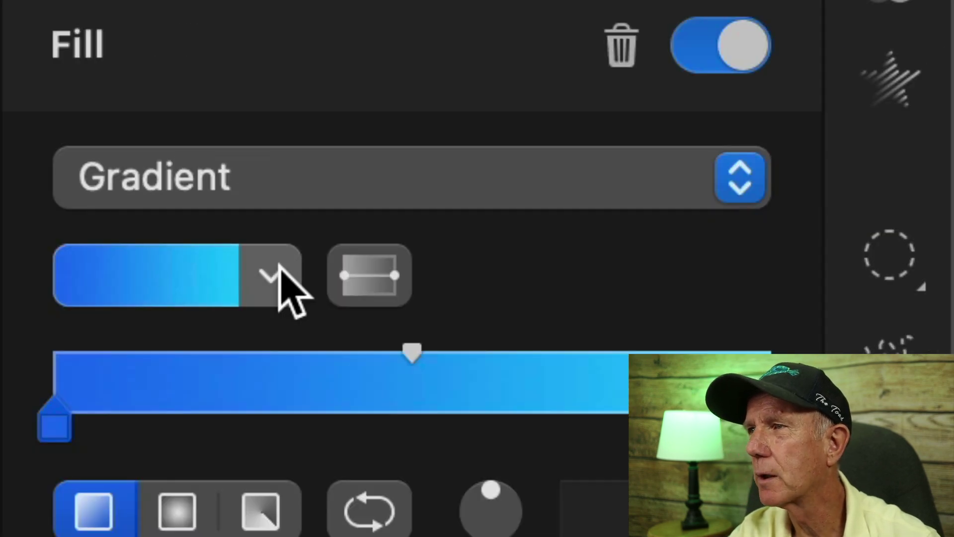
click(271, 279)
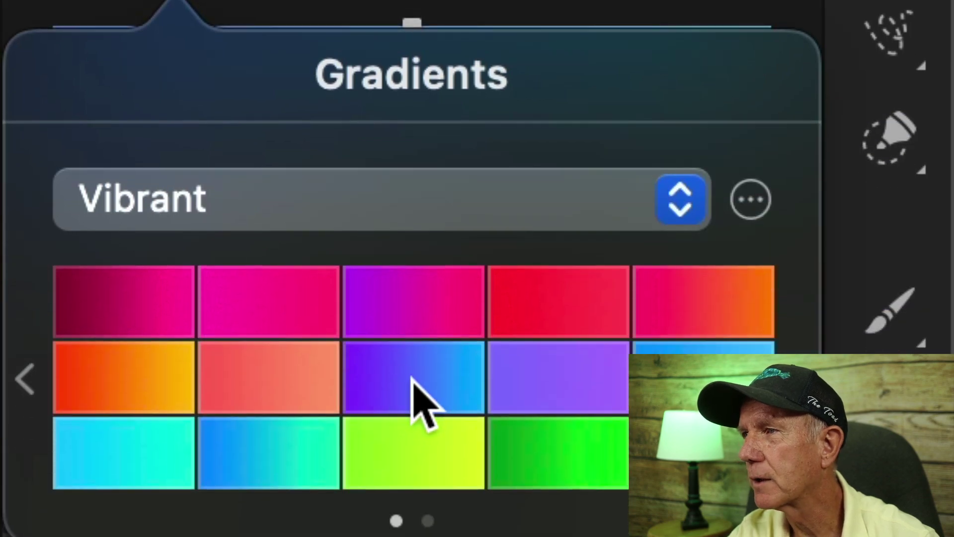
click(413, 385)
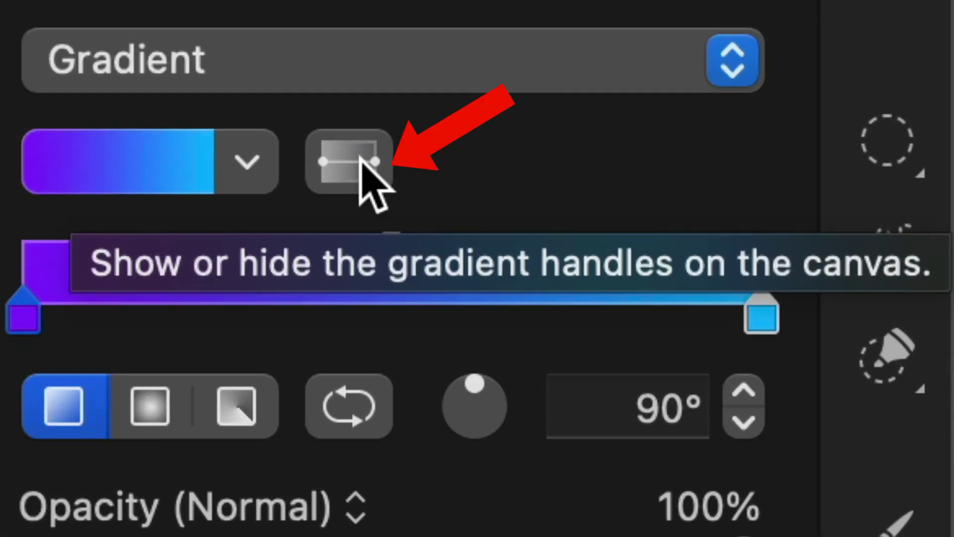
Re-angle the gradient across the canvas, then drag the man's photo on top of it
click(361, 158)
drag(494, 81, 54, 254)
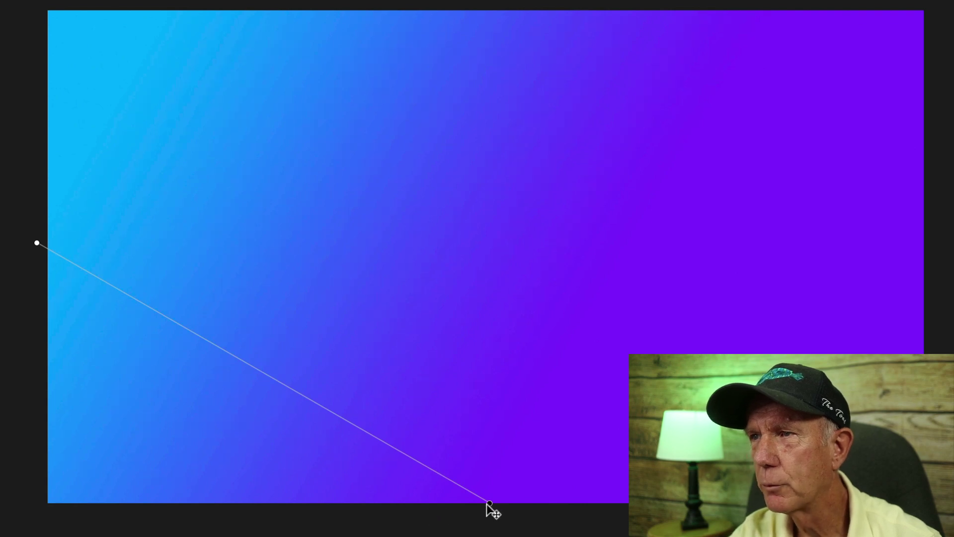
drag(490, 504, 529, 468)
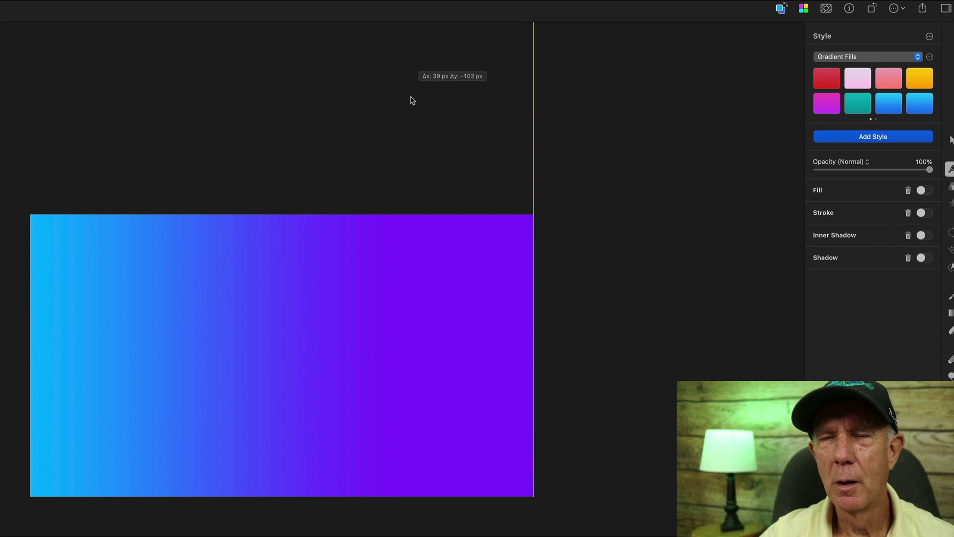
drag(411, 98, 400, 379)
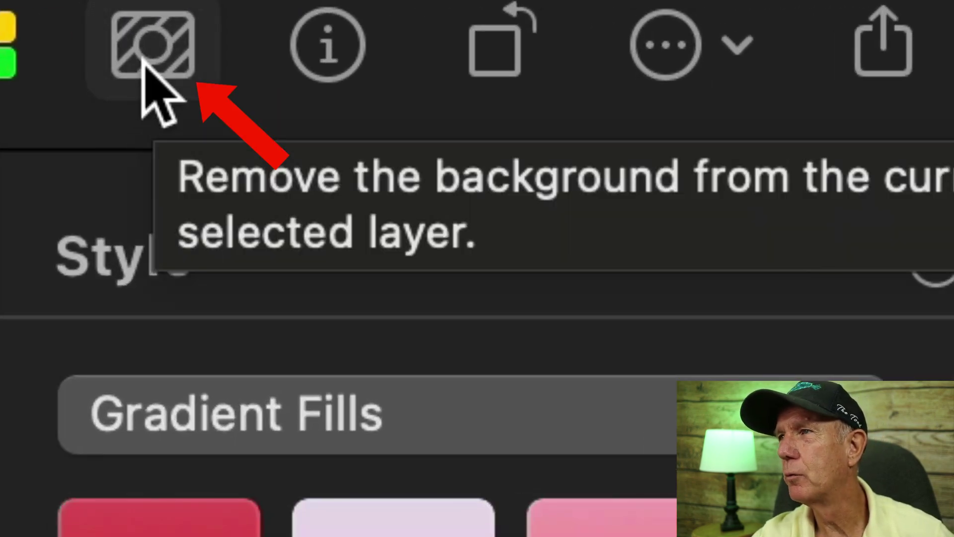
Remove the photo's background, then enlarge the cut-out man and shift him up and right
click(144, 60)
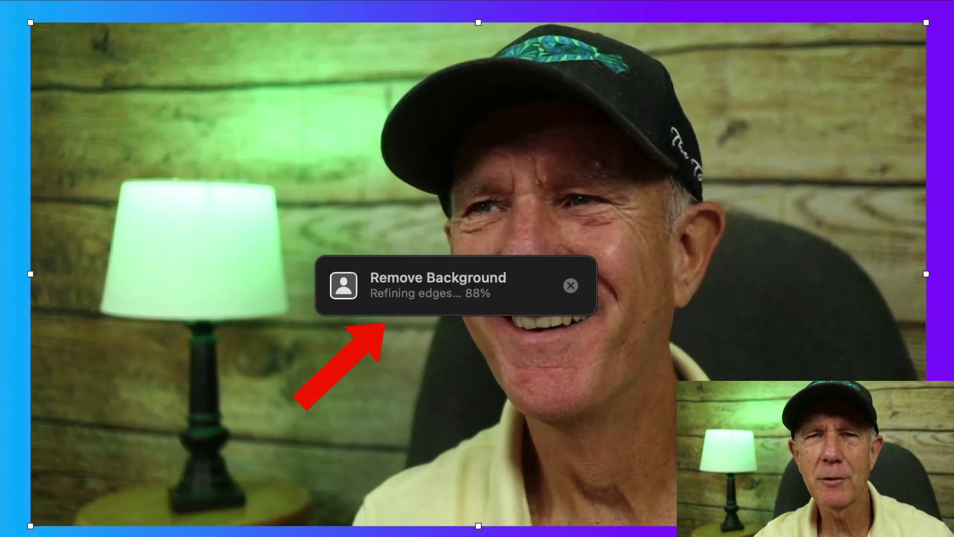
drag(586, 269, 658, 276)
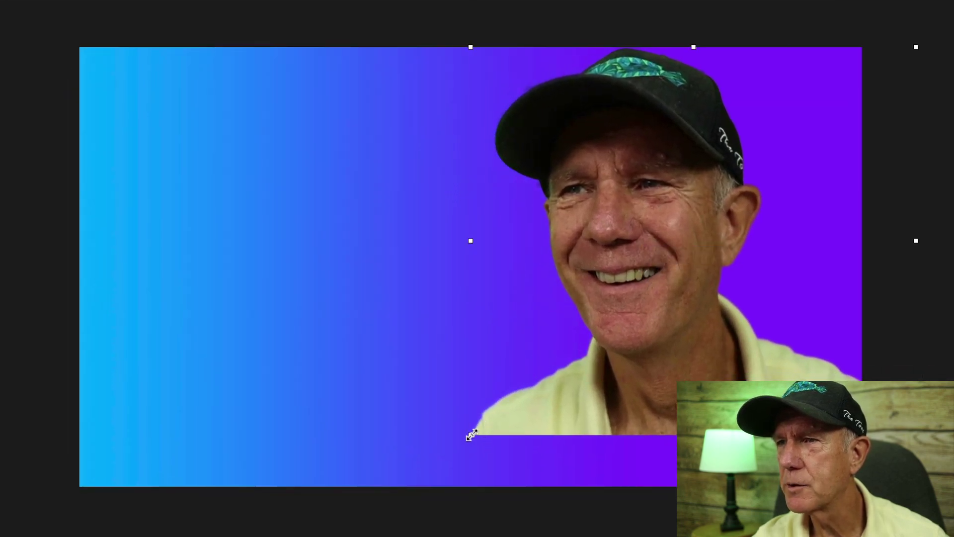
drag(472, 435, 338, 532)
drag(541, 386, 675, 320)
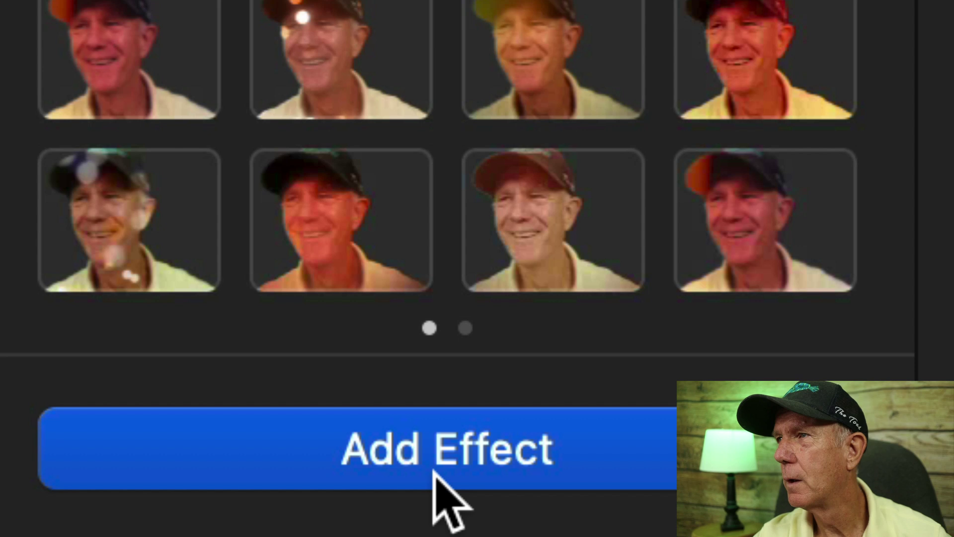
Add a Sharpen effect to the man and raise its radius from 2.5 px toward 5.4 px
click(742, 298)
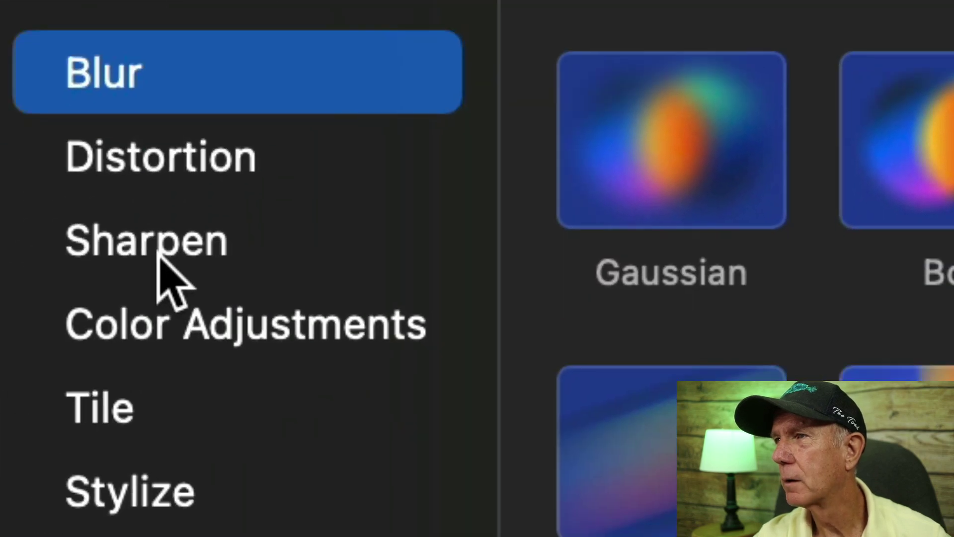
click(157, 254)
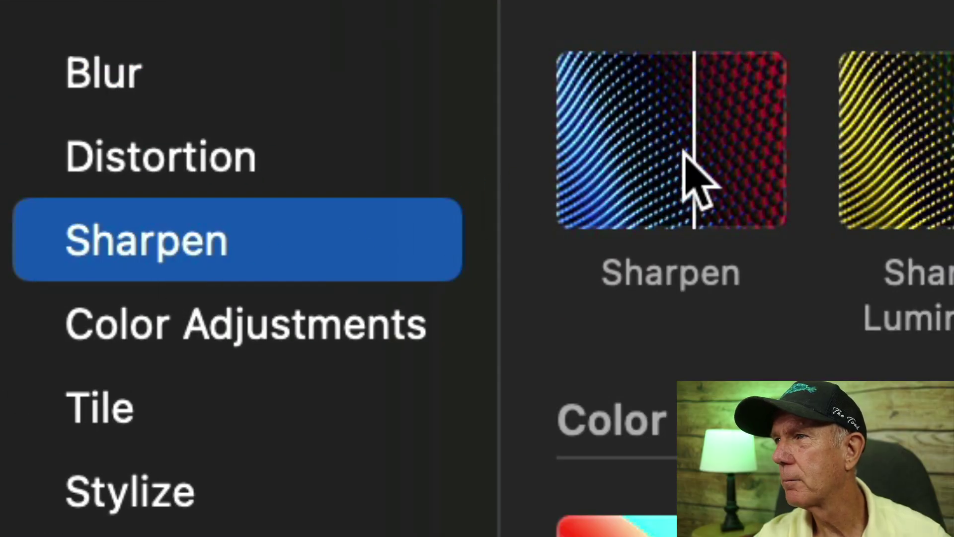
click(697, 184)
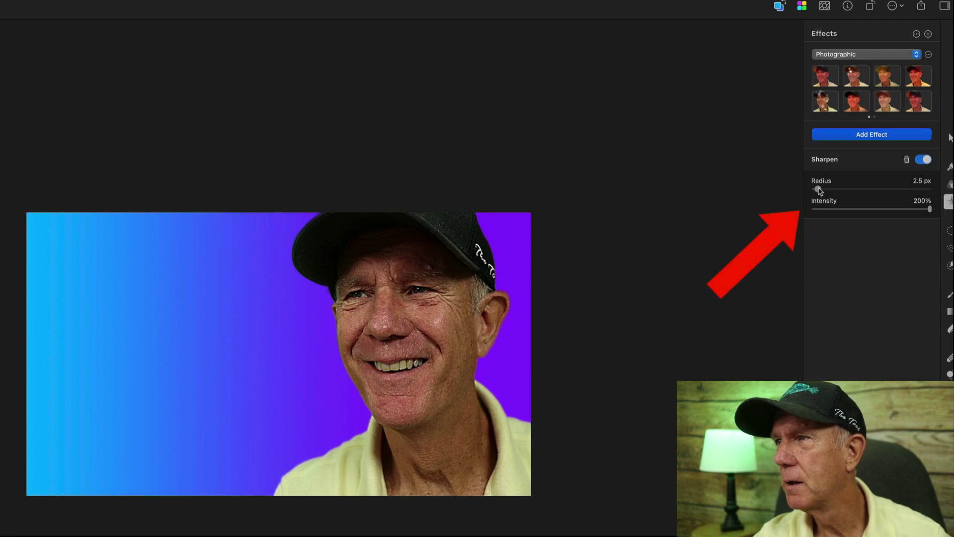
drag(819, 190, 822, 191)
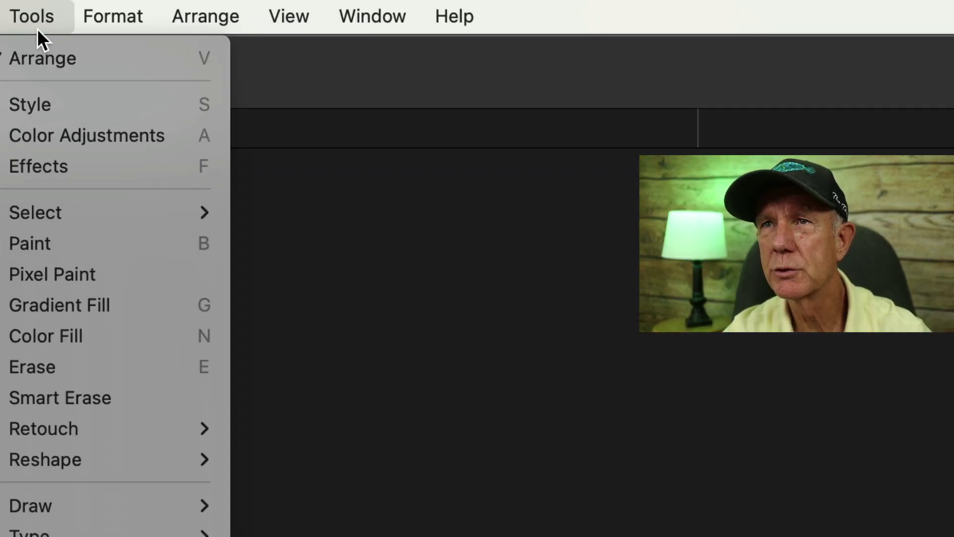
Draw a rectangular selection around the woman's portrait and remove its background
mouse_move(66, 204)
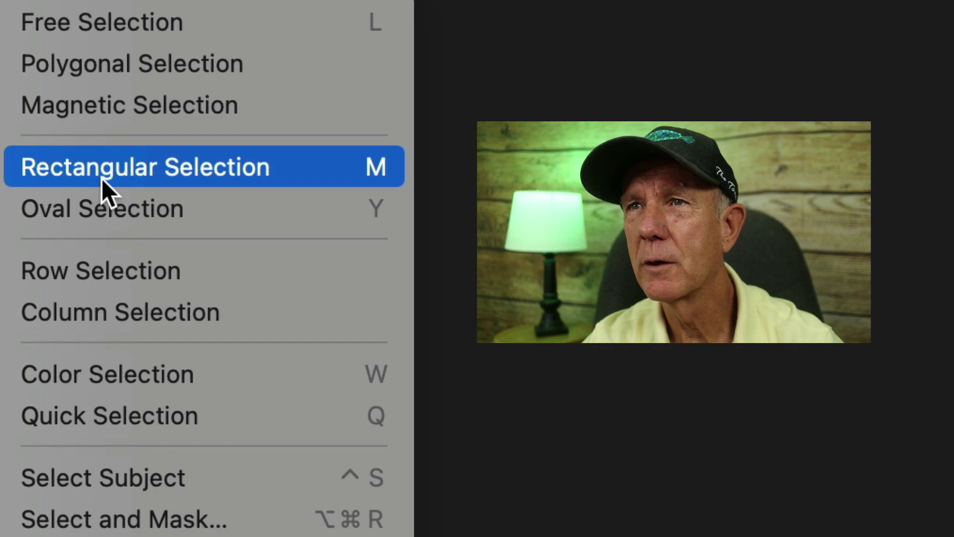
click(101, 178)
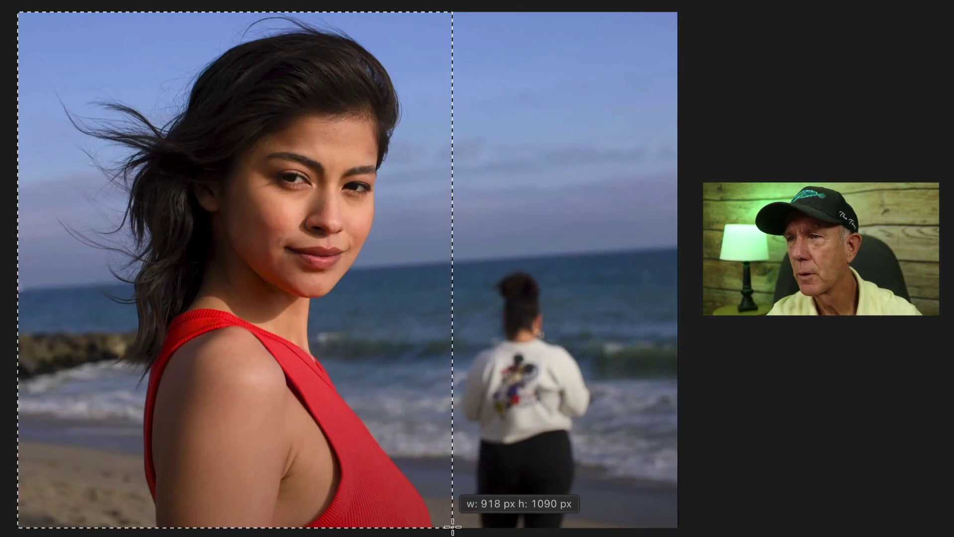
drag(452, 526, 446, 528)
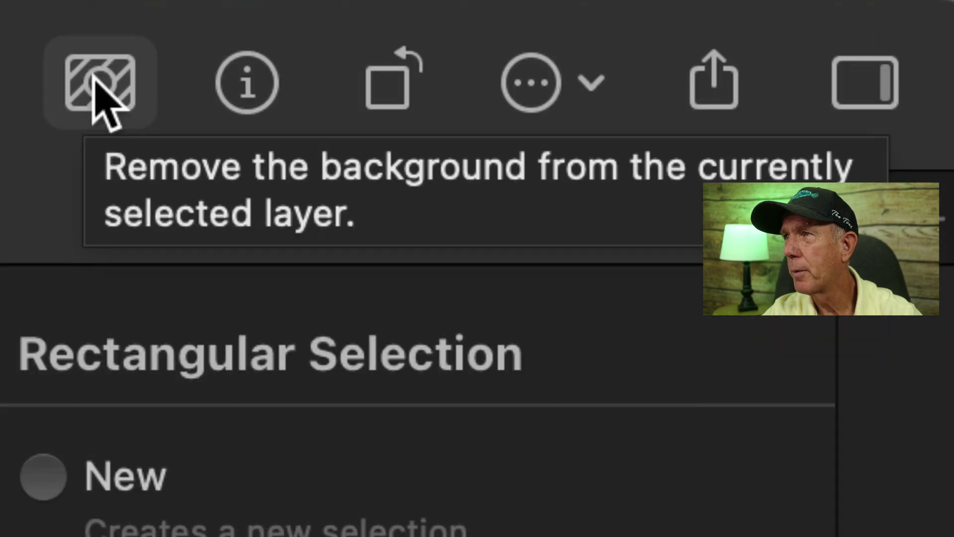
click(99, 90)
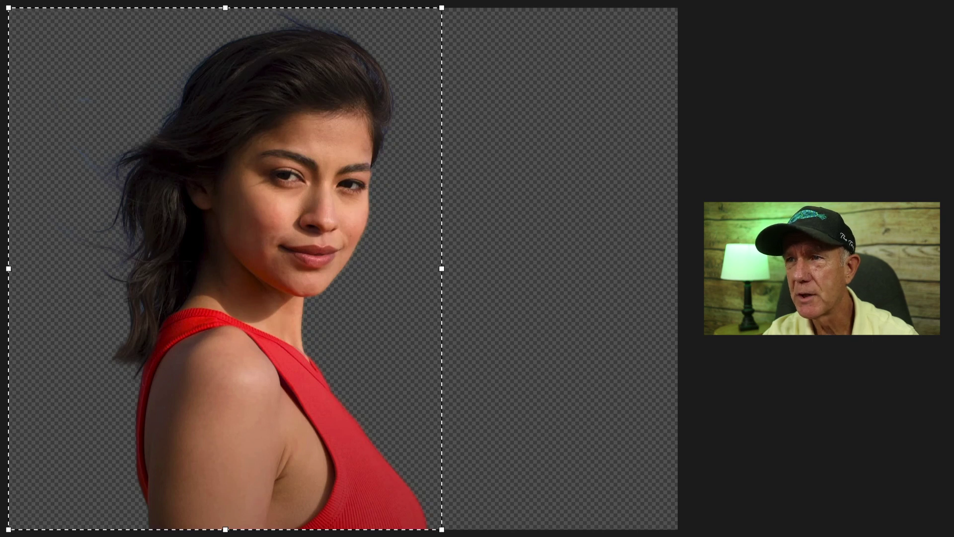
click(31, 20)
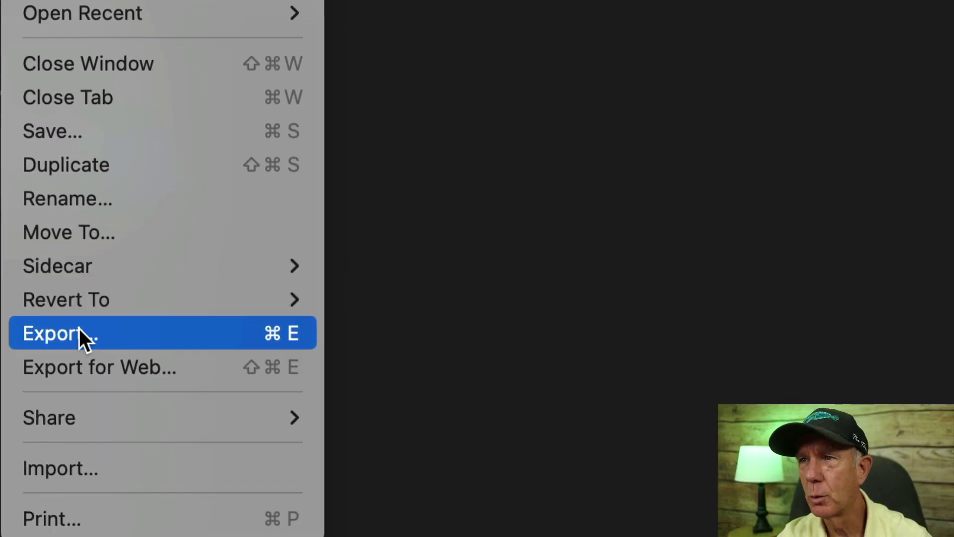
Open the Export settings for the cut-out portrait, proposed as girl.png
click(80, 329)
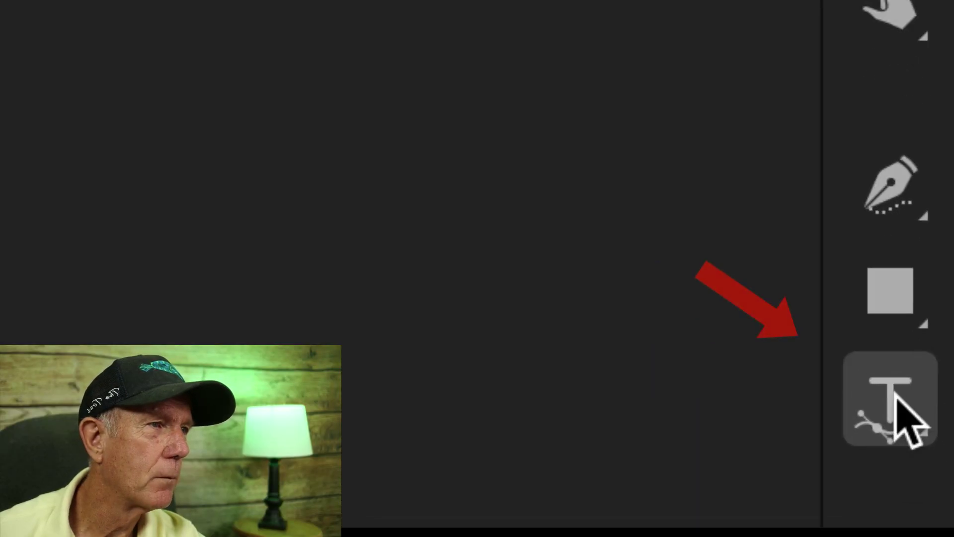
Add white STEAL text with a 35 px, zero-blur drop shadow near 42% opacity, then try Impact
click(892, 398)
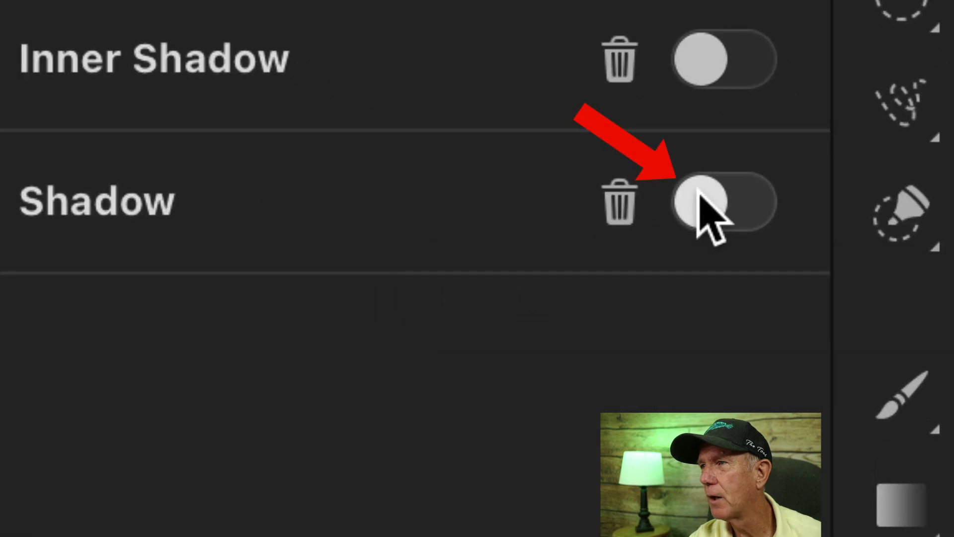
click(698, 189)
drag(55, 514, 291, 515)
drag(77, 388, 45, 390)
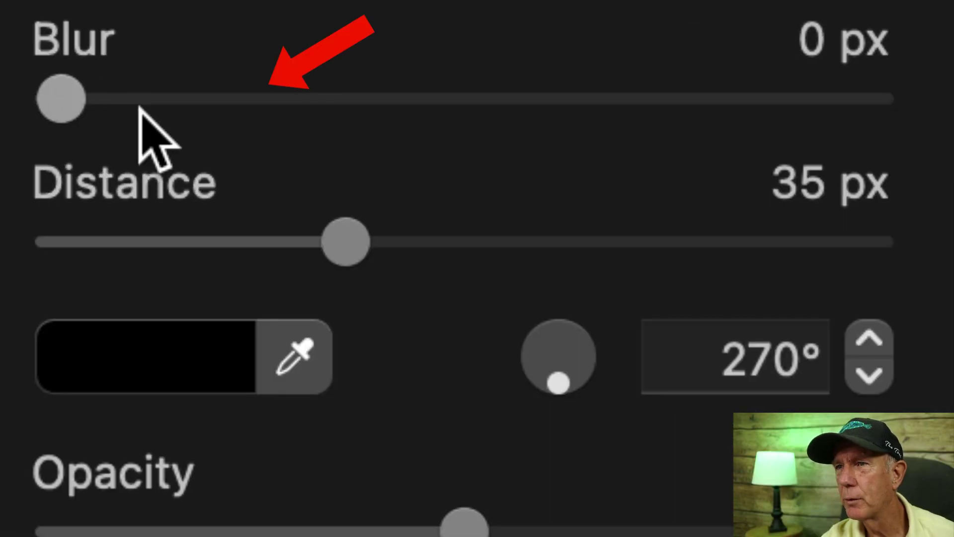
drag(452, 517, 572, 502)
drag(584, 379, 454, 406)
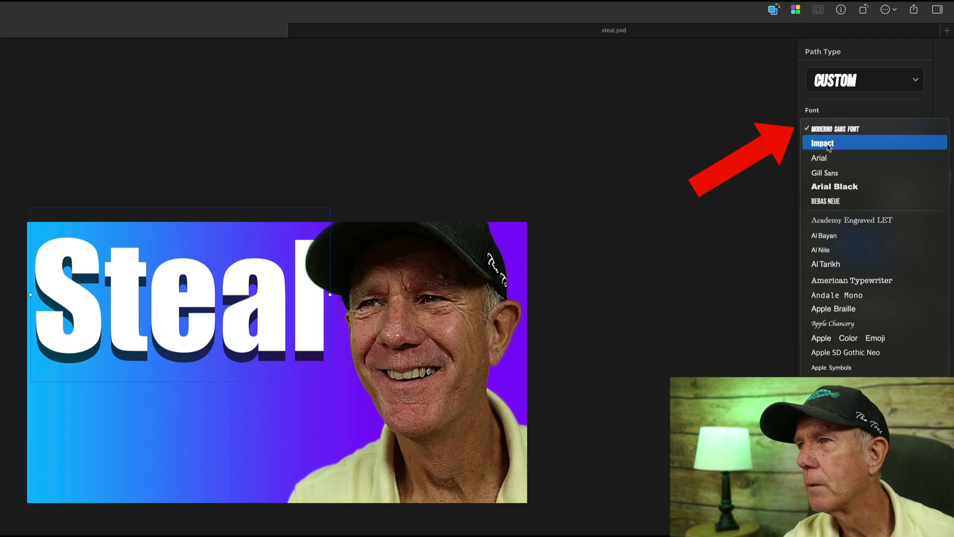
click(828, 145)
click(829, 125)
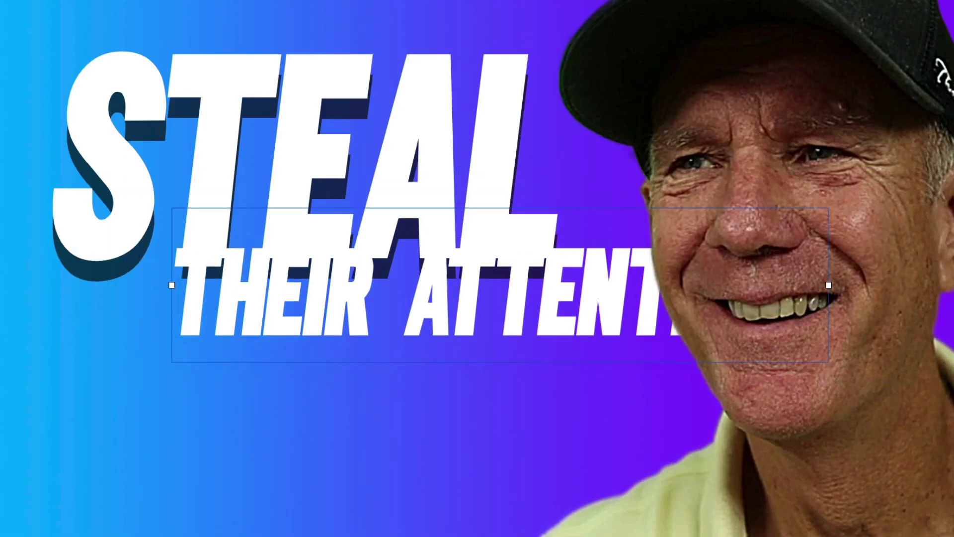
Move THEIR ATTENTION! below STEAL, nudge STEAL left, and select THEIR ATTENTION! for its shadow
drag(577, 311, 478, 348)
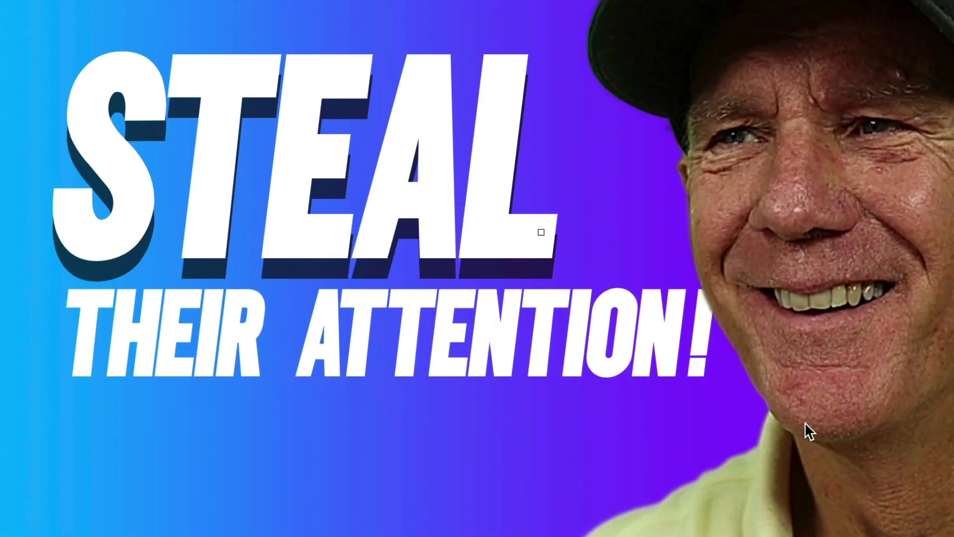
drag(399, 323, 387, 330)
drag(367, 187, 361, 188)
click(654, 360)
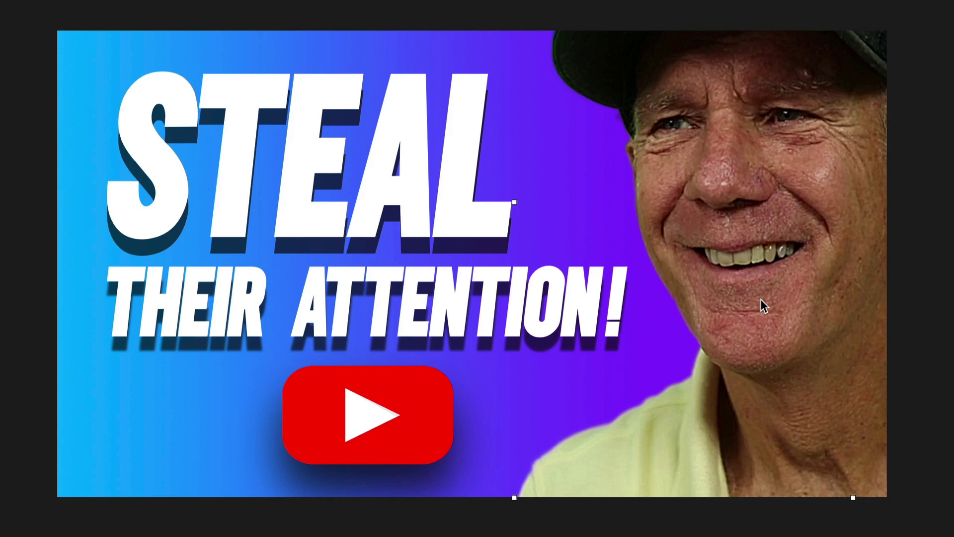
Zoom out with Cmd+- to view the whole thumbnail
key(ctrl+minus)
key(ctrl+minus)
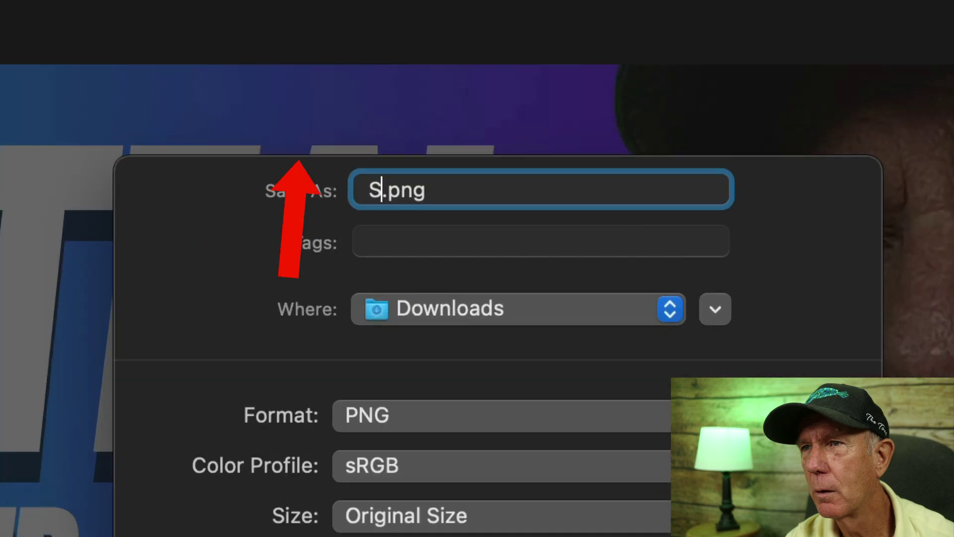
Name the export Steal.png and review the available file formats, keeping PNG
text(teal)
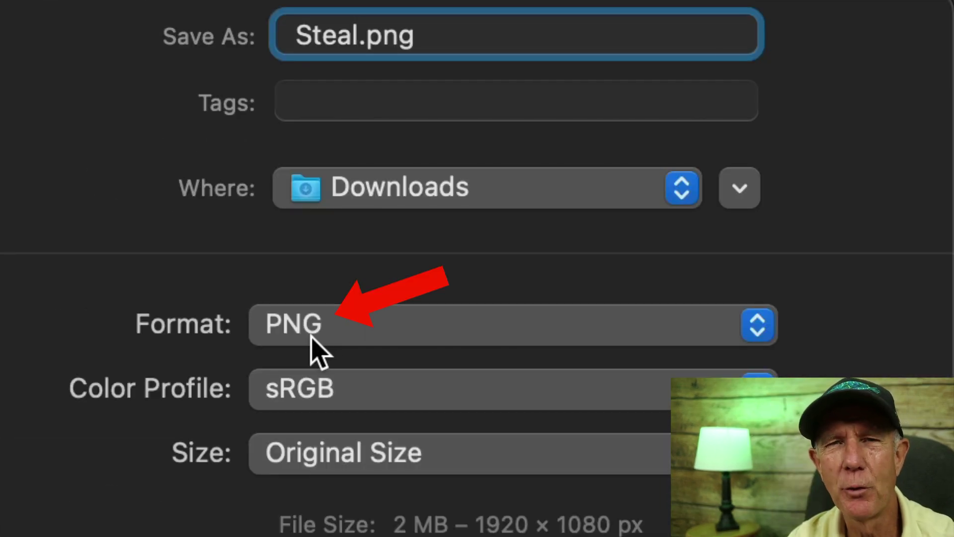
click(760, 333)
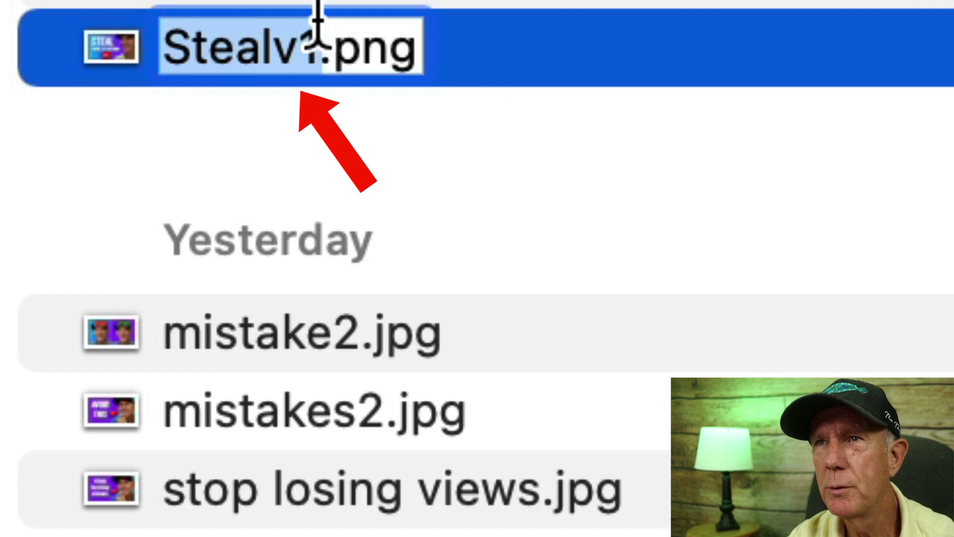
Confirm the file name Stealv1.png and view the exported thumbnail in Preview
key(Return)
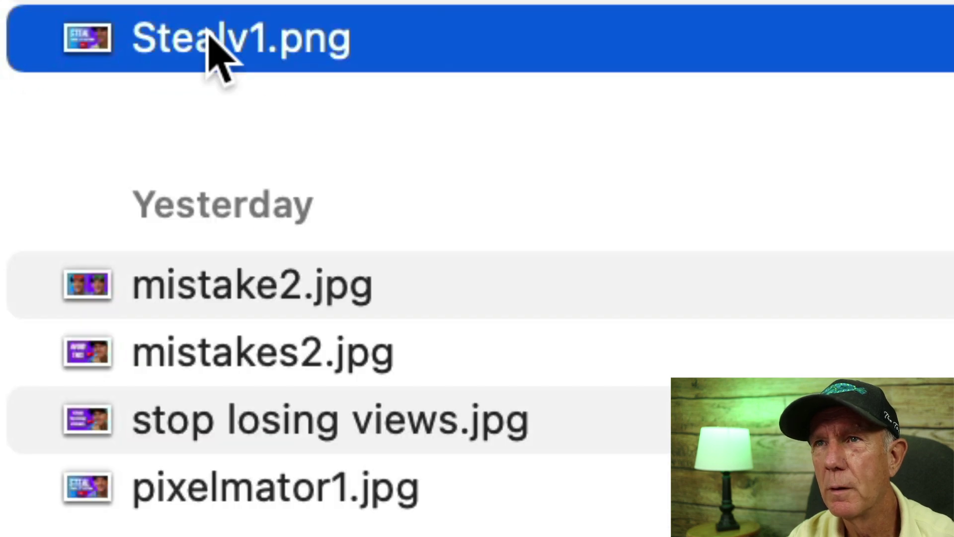
right_click(252, 52)
mouse_move(427, 175)
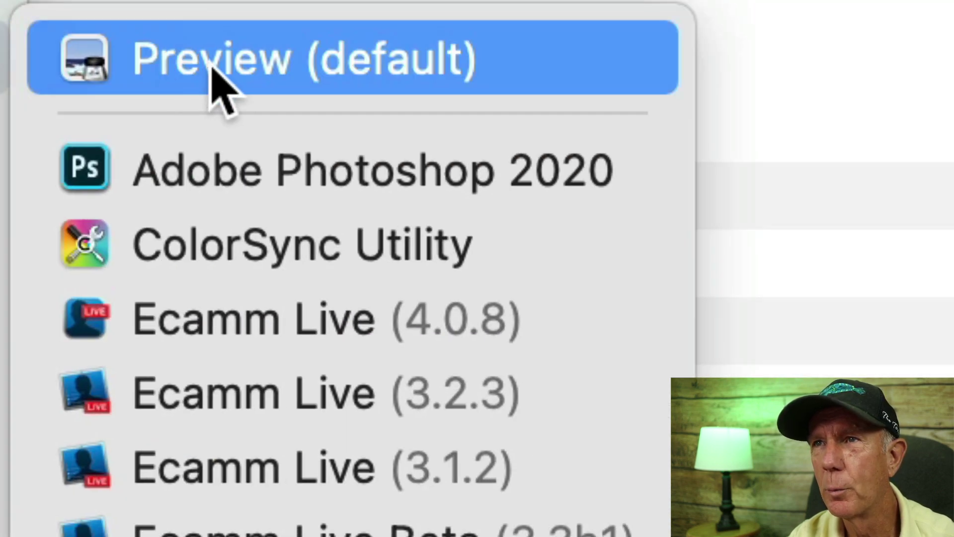
click(226, 92)
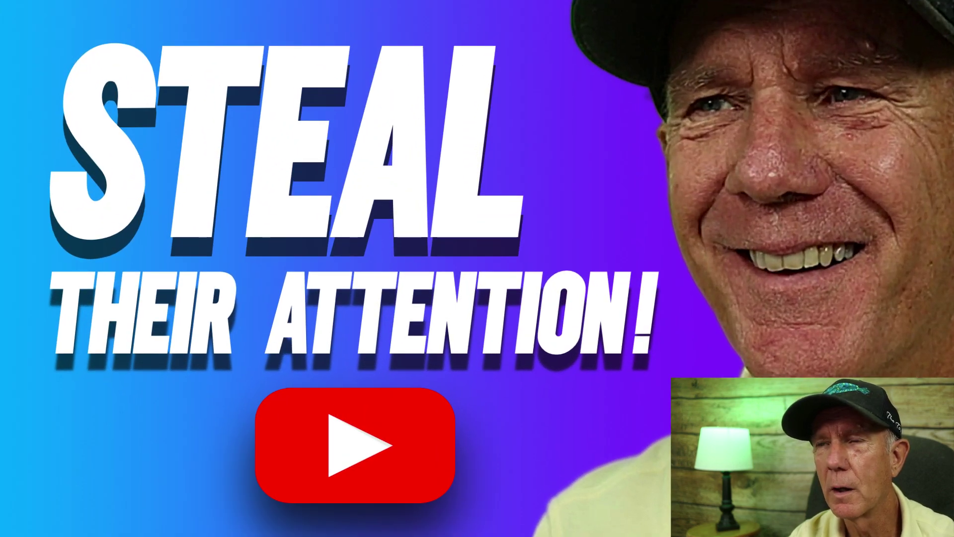